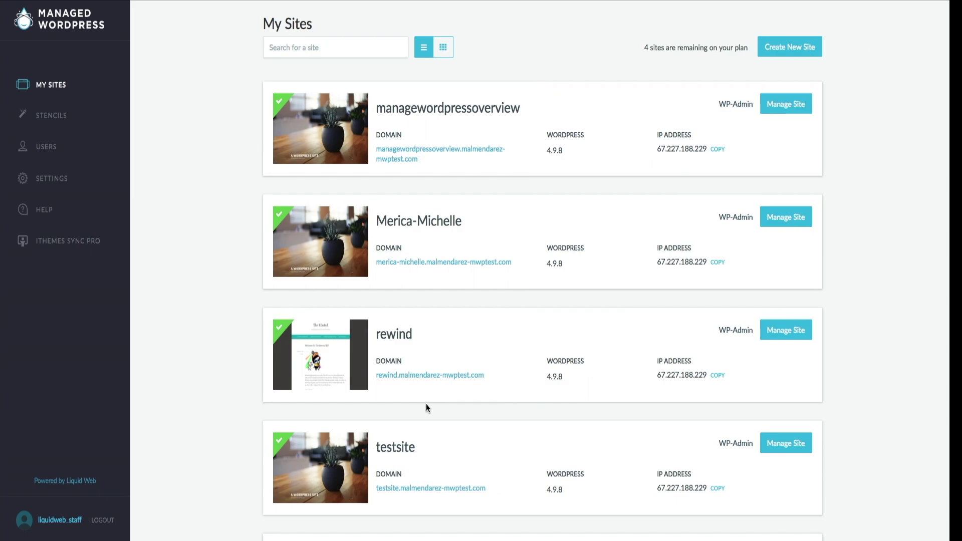
Search sites for 'michelle' and 'test', clear the search, and toggle between card grid and list views
text(michelle)
key(BackSpace)
key(BackSpace)
key(BackSpace)
key(BackSpace)
key(BackSpace)
key(BackSpace)
key(BackSpace)
key(BackSpace)
text(test)
key(BackSpace)
key(BackSpace)
key(BackSpace)
key(BackSpace)
key(BackSpace)
click(444, 56)
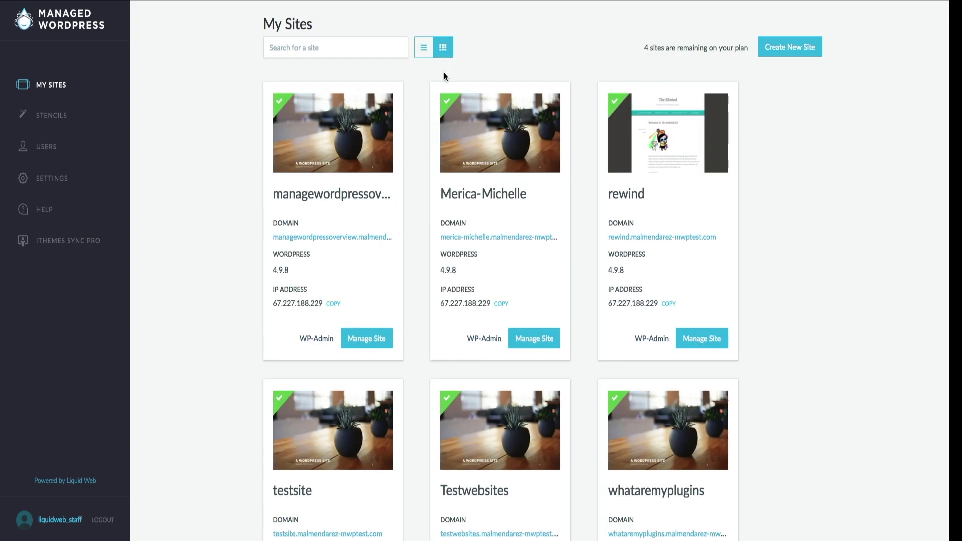
click(426, 48)
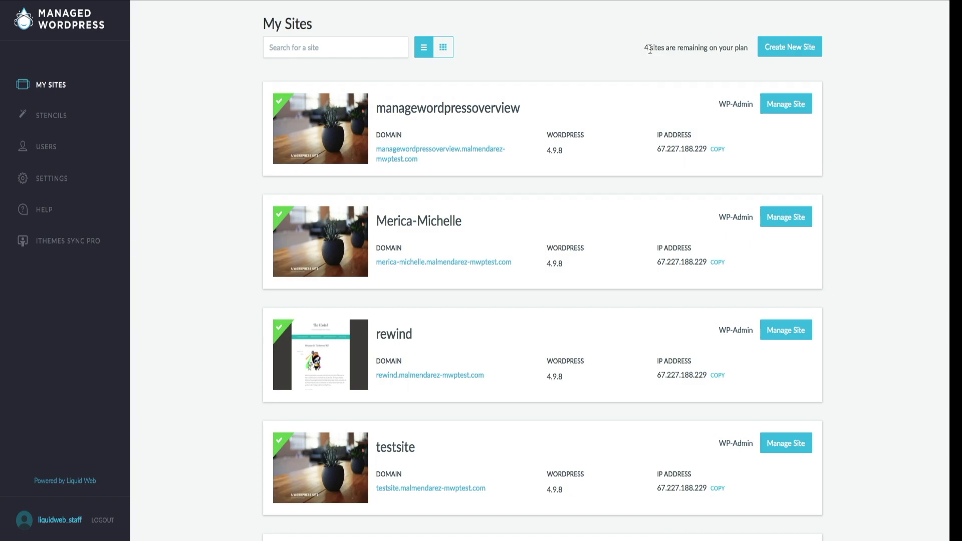
Check the remaining-sites count on the plan and browse the saved stencils list
drag(645, 48, 746, 52)
click(743, 68)
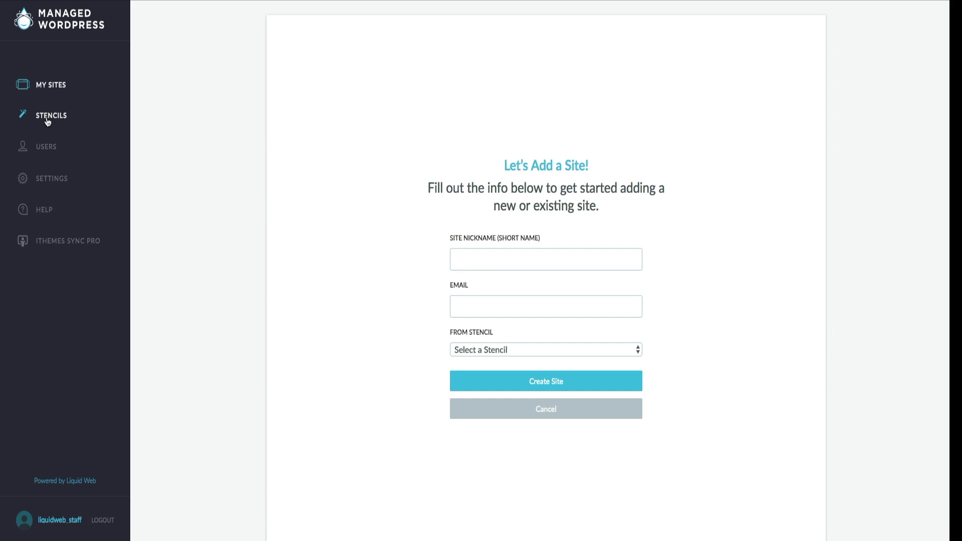
click(48, 121)
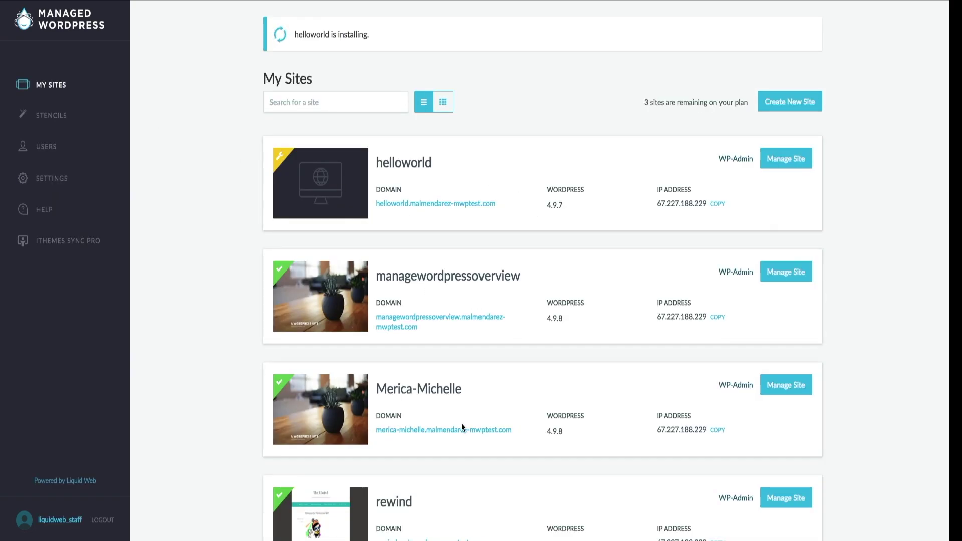
scroll(462, 421, down, 3)
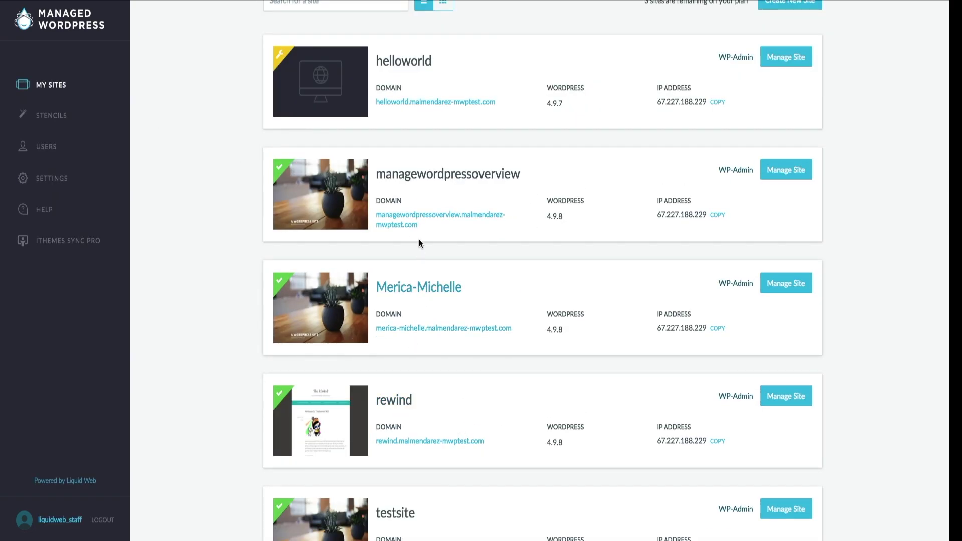
Open the managewordpressoverview details page and begin entering a tag in the My Tag field
click(567, 203)
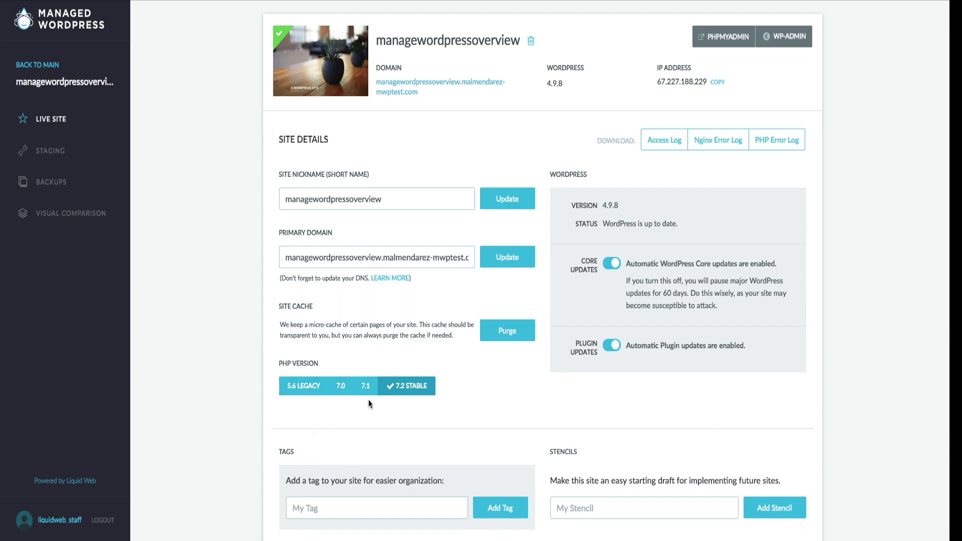
scroll(579, 411, down, 3)
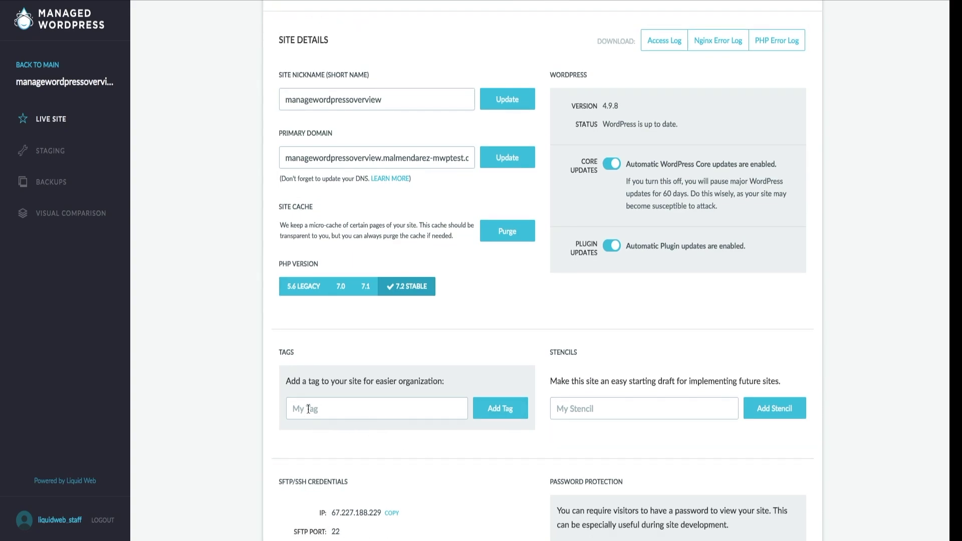
click(343, 412)
Add the tag 'test' and create a stencil named 'test stencil' from this site
text(test)
click(508, 421)
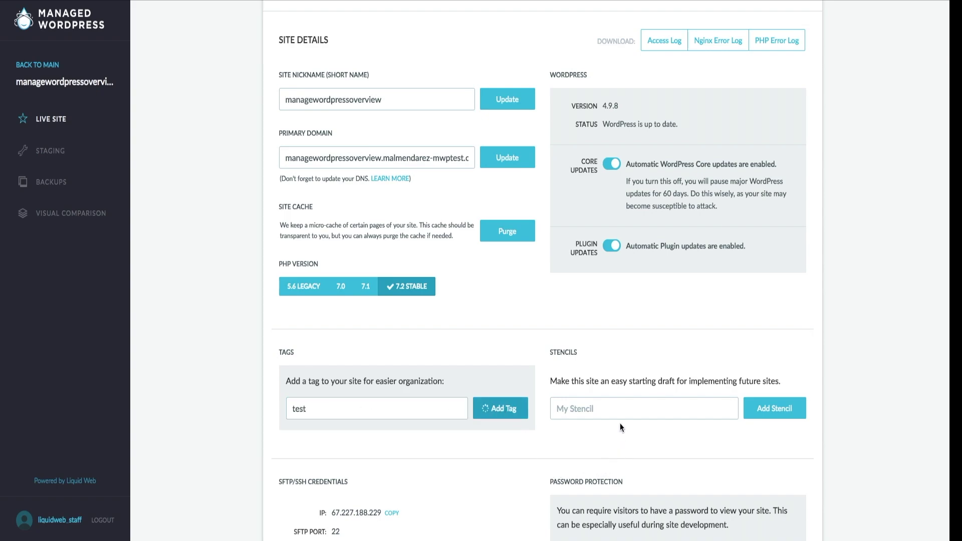
click(609, 410)
text(test stencil)
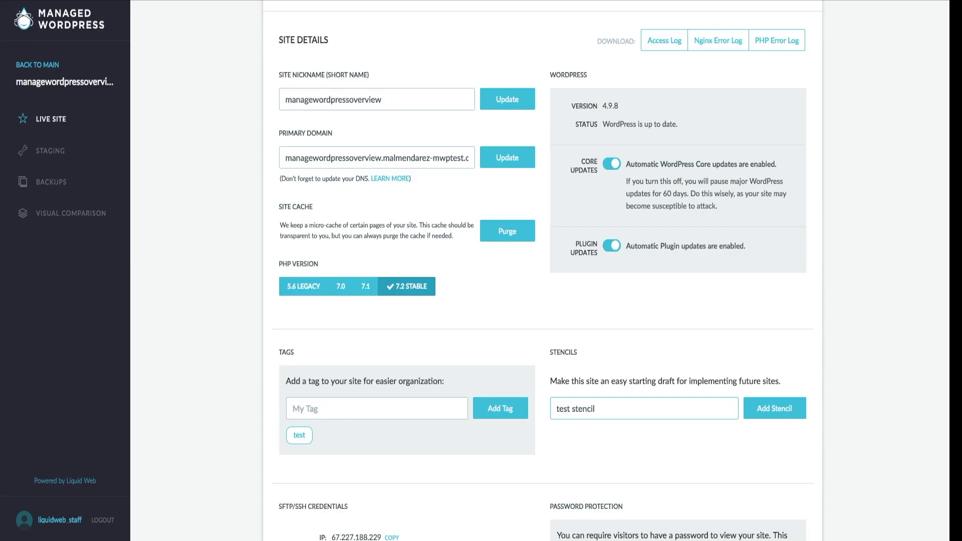
click(772, 417)
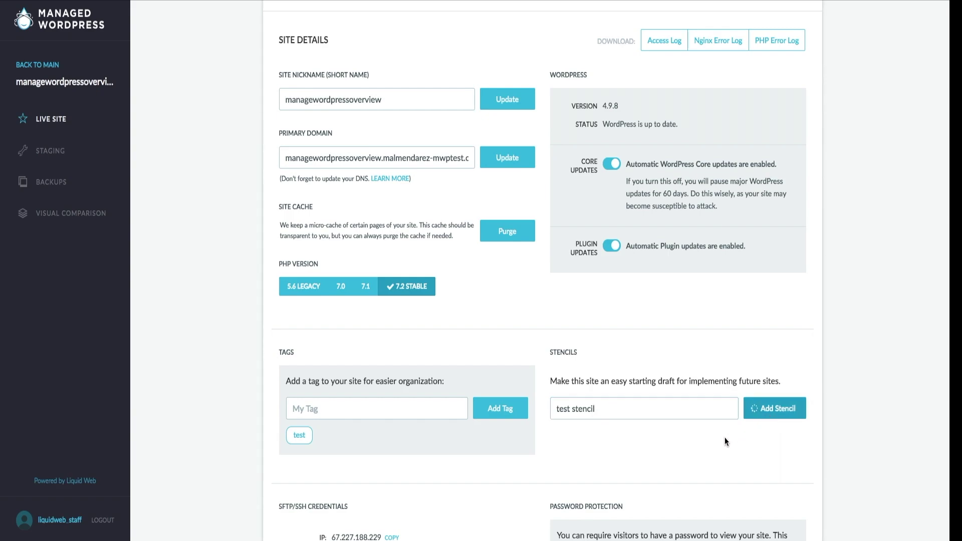
scroll(518, 483, down, 3)
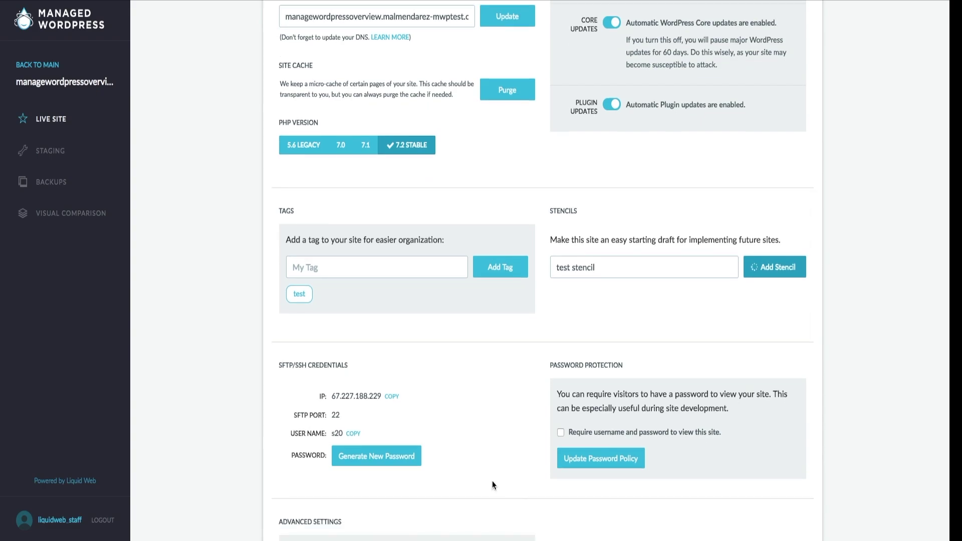
Generate and confirm a new password under SFTP/SSH Credentials, then return to the page top
drag(279, 366, 353, 366)
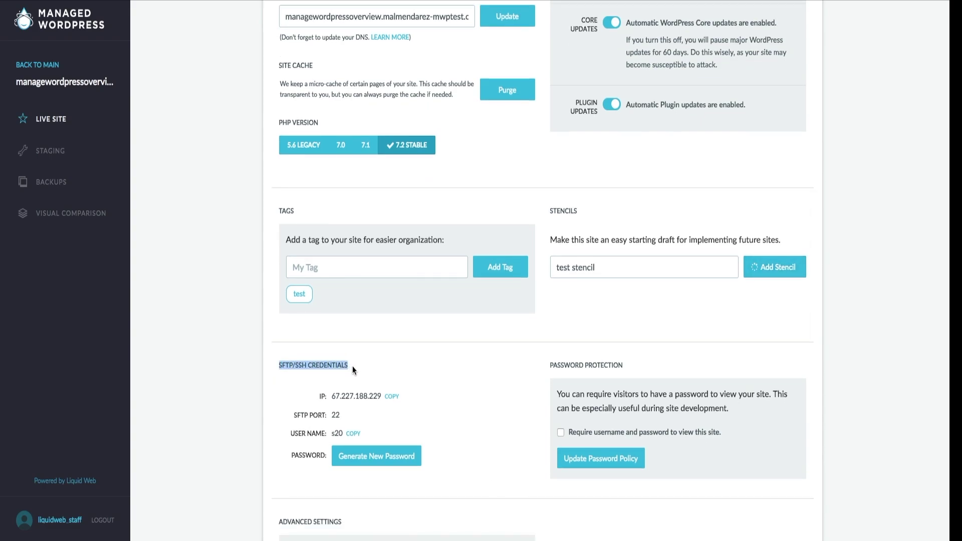
click(445, 397)
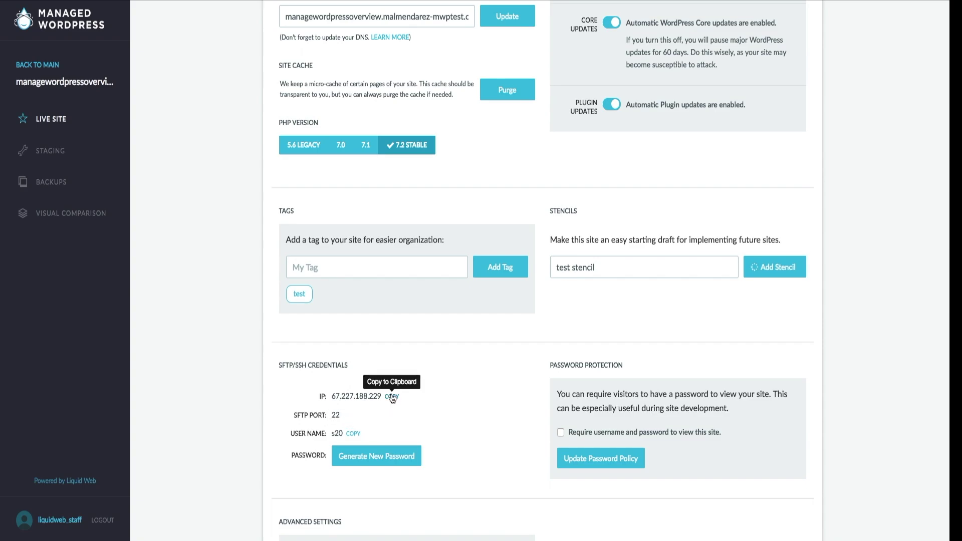
click(408, 461)
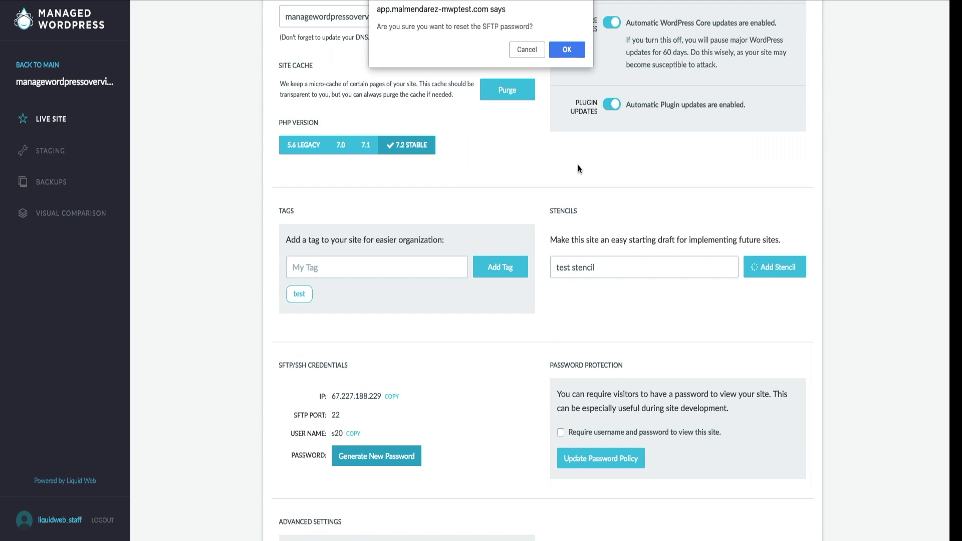
click(575, 49)
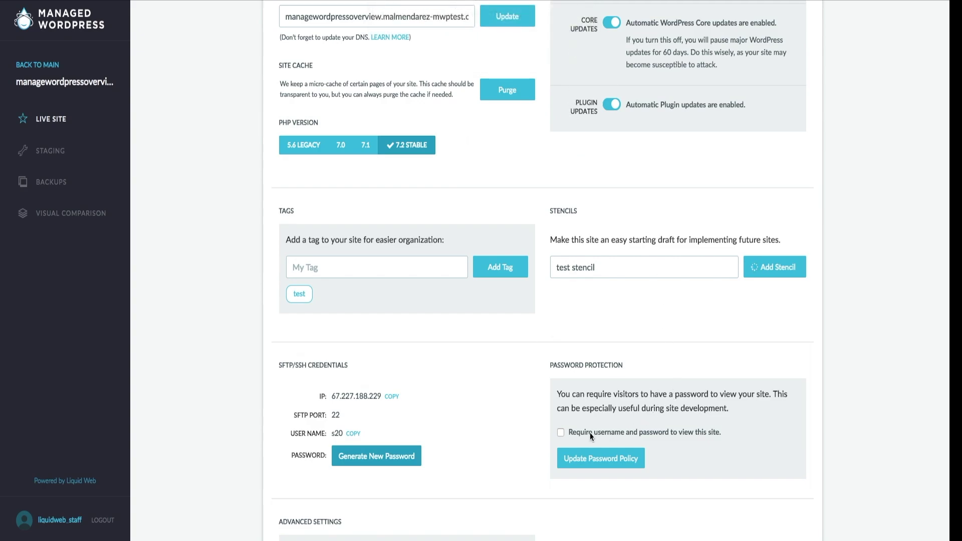
scroll(517, 452, down, 3)
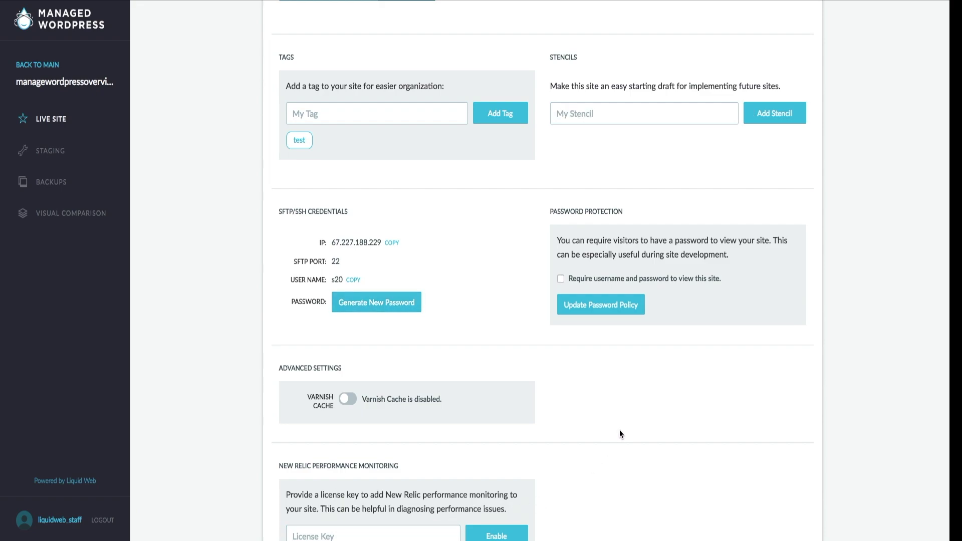
scroll(606, 299, up, 6)
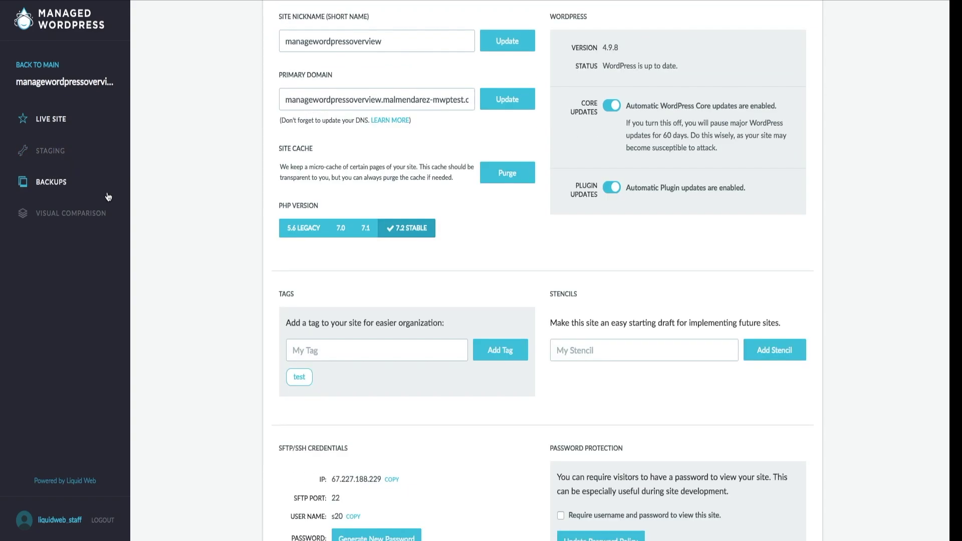
scroll(205, 227, up, 4)
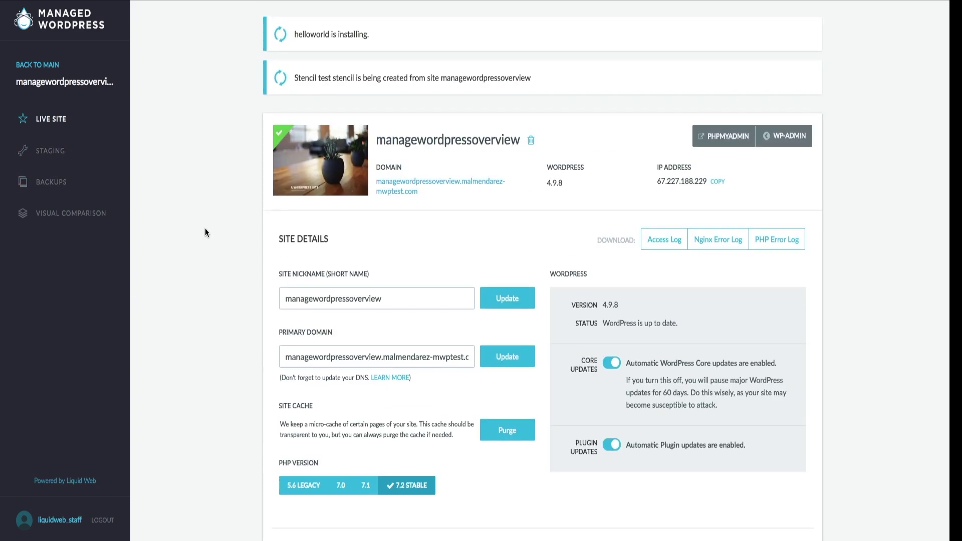
Visit the site's Staging area, then its Backups
click(64, 152)
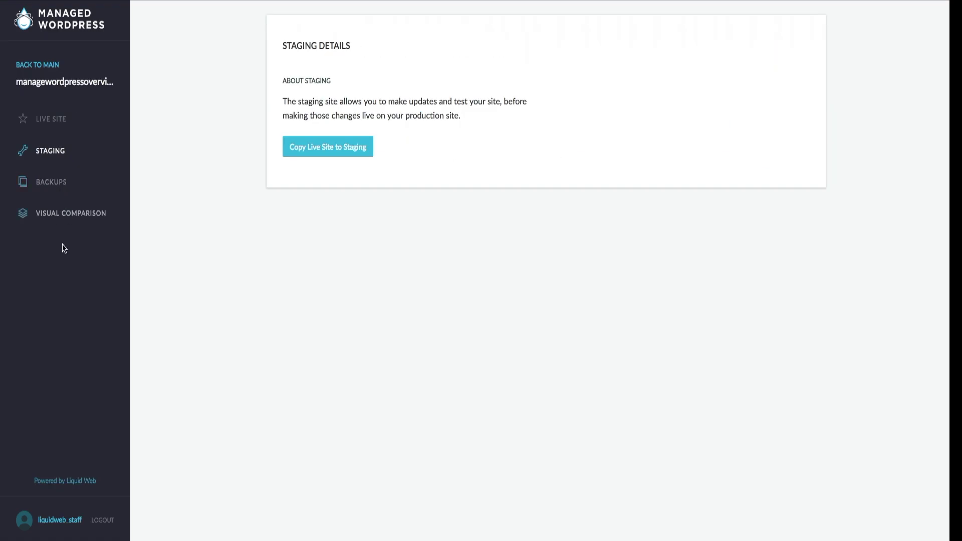
click(51, 182)
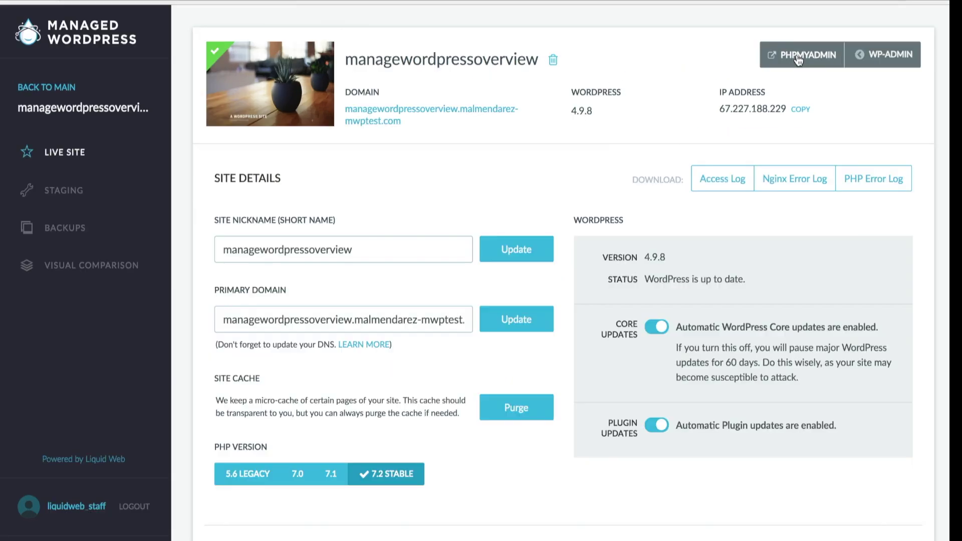
Open phpMyAdmin to manage the site's database
click(793, 59)
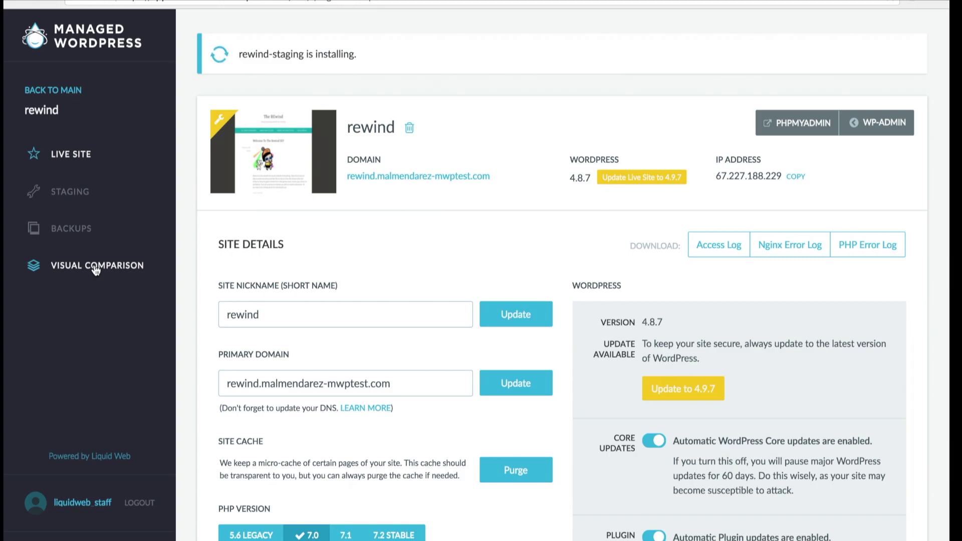
View the plugin-update Visual Comparison, then go to the Help support page
click(41, 267)
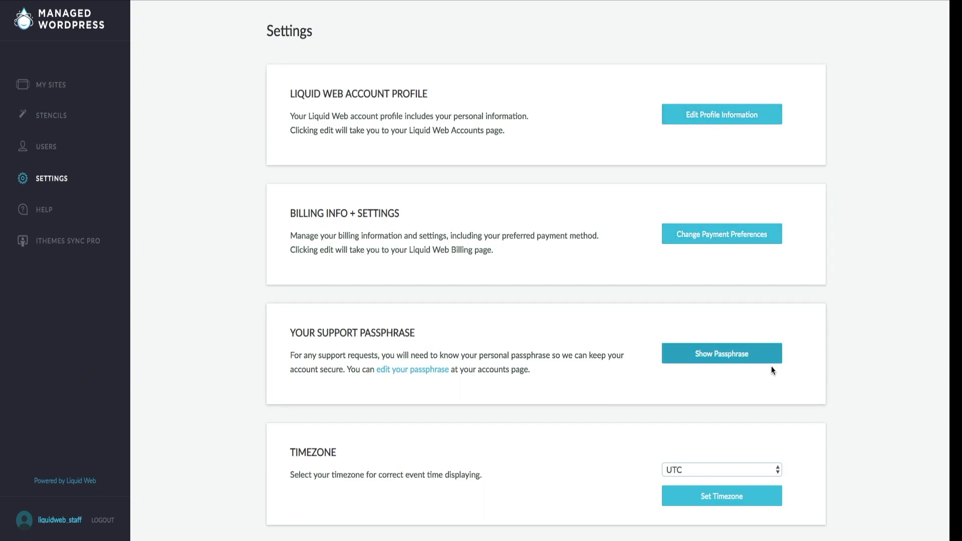
click(30, 209)
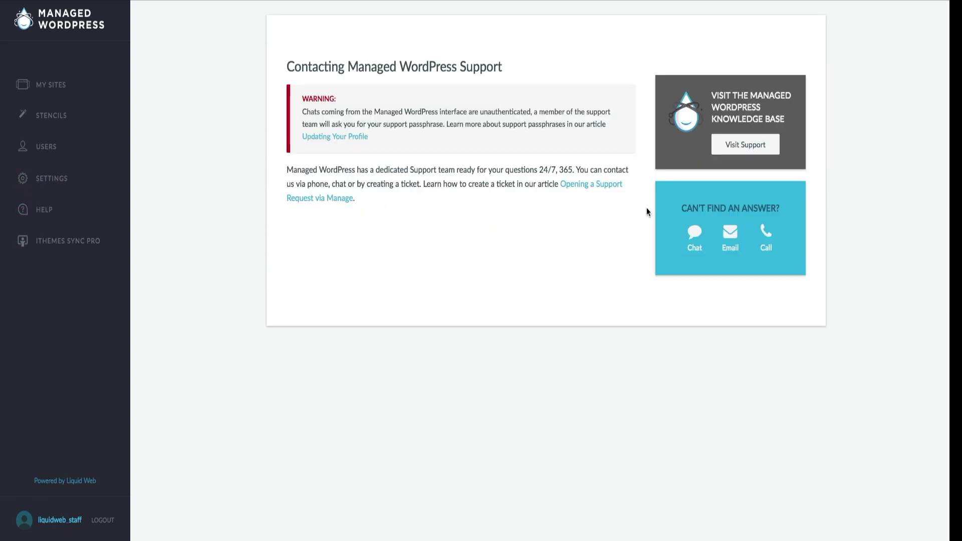